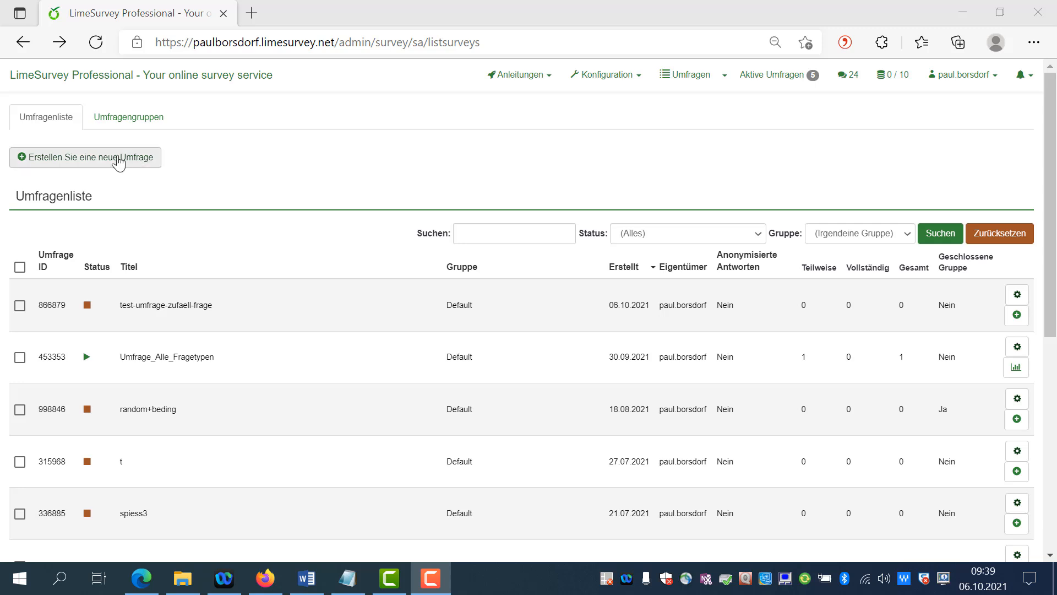
Create a new survey titled "test3" and save it.
{"action": "left_click", "coordinate": [117, 161]}
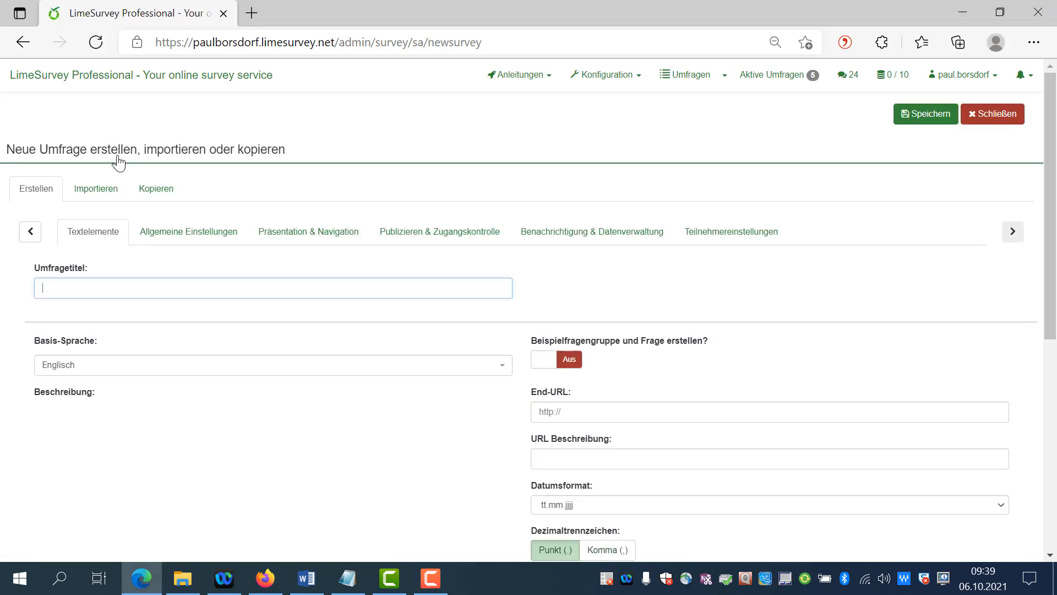
{"action": "type", "text": "test3"}
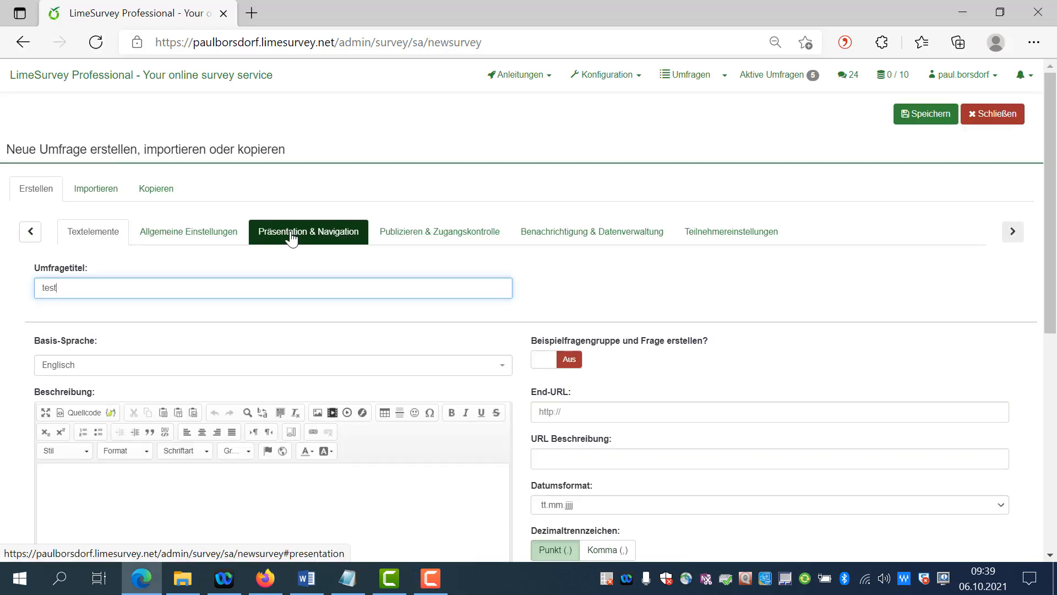
{"action": "left_click", "coordinate": [925, 114]}
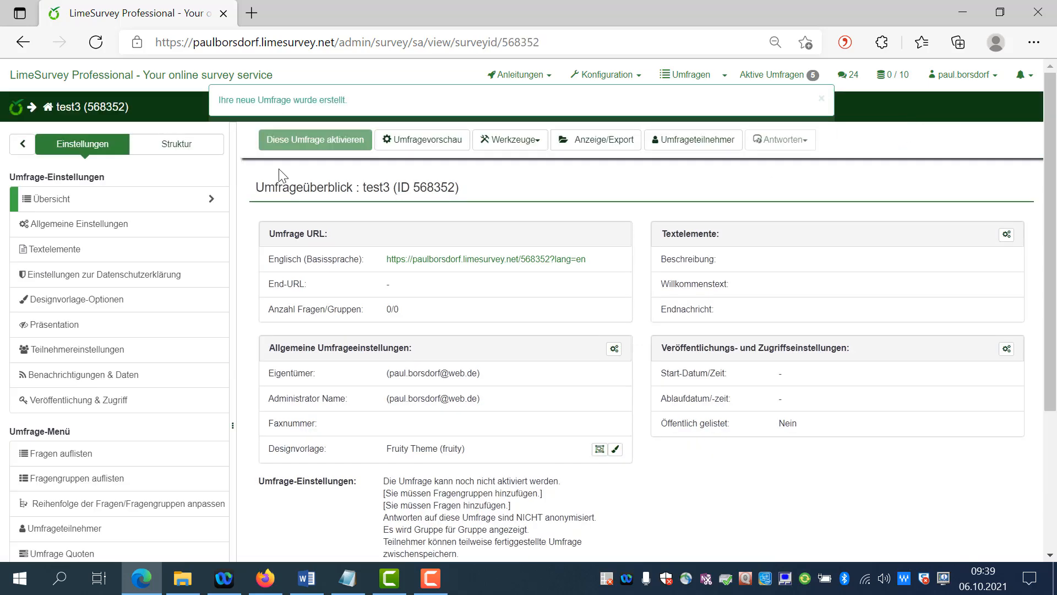
Add a question group titled "fr1" to the survey structure, save it and start a new question in it.
{"action": "left_click", "coordinate": [176, 145]}
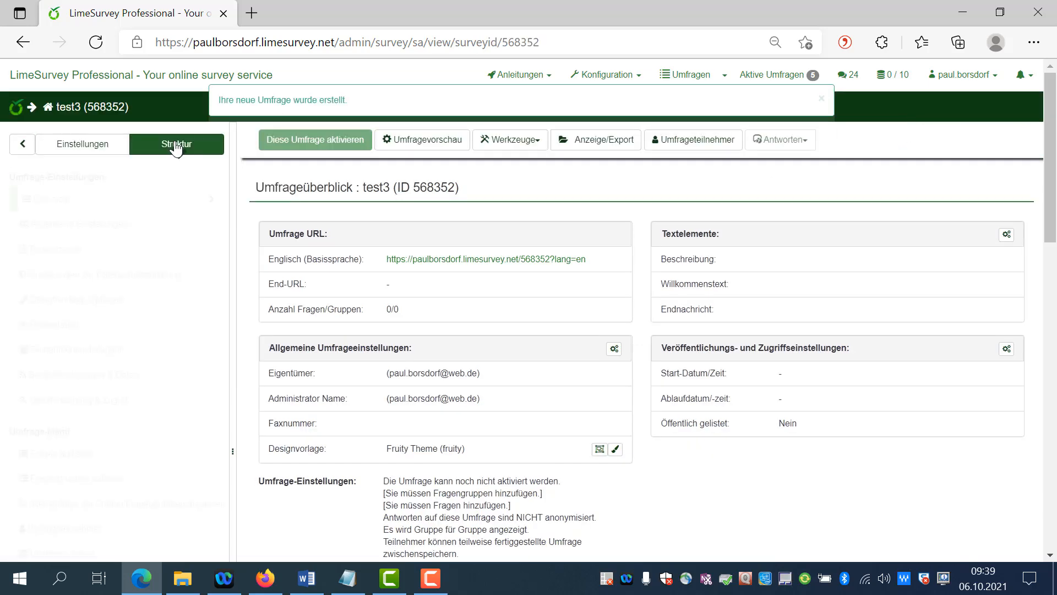
{"action": "left_click", "coordinate": [88, 197]}
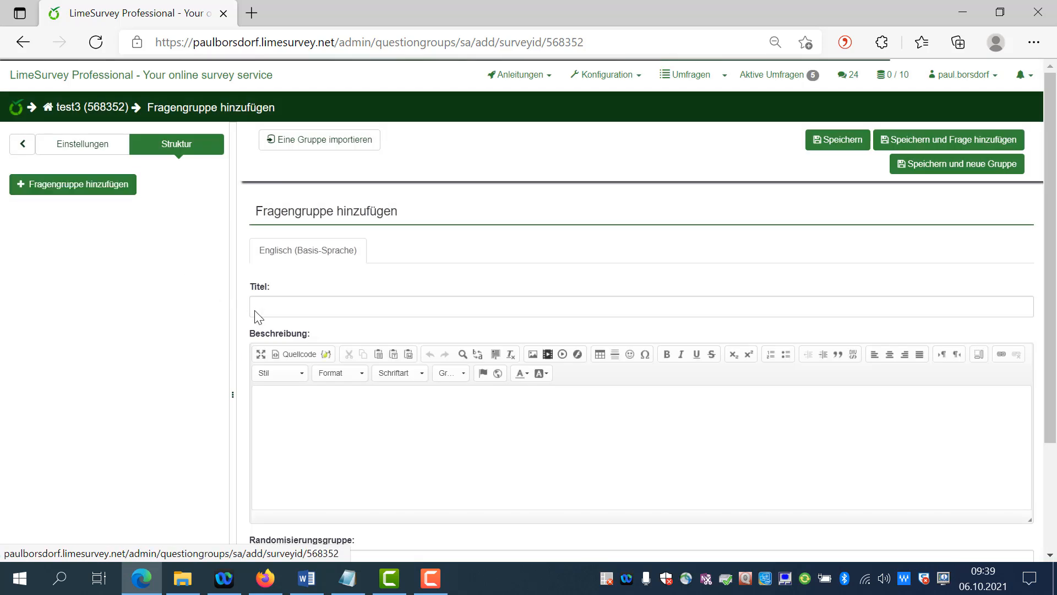
{"action": "left_click", "coordinate": [309, 302]}
{"action": "type", "text": "tr1"}
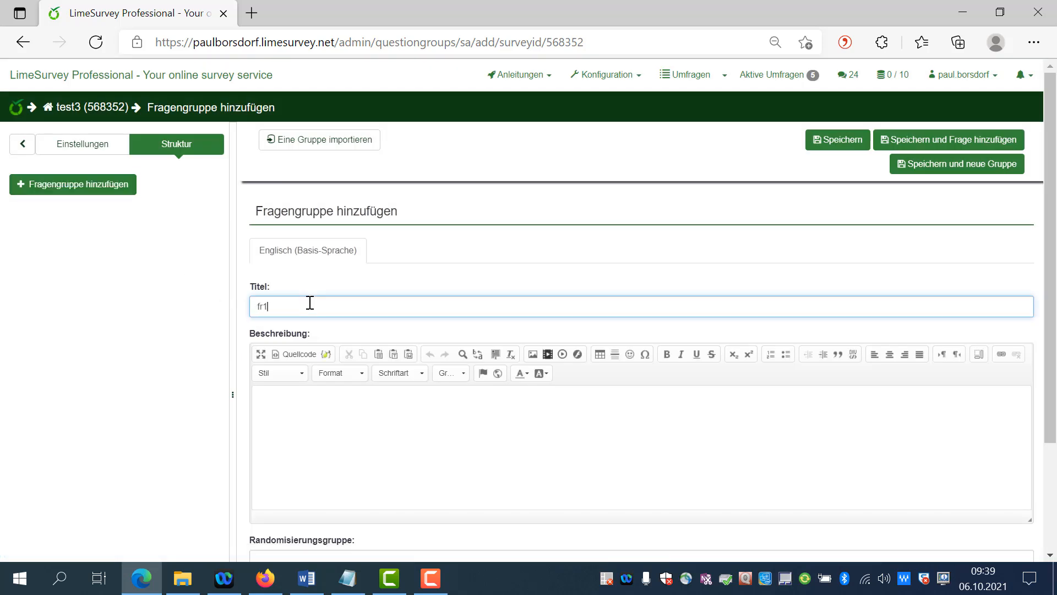
{"action": "left_click", "coordinate": [953, 141]}
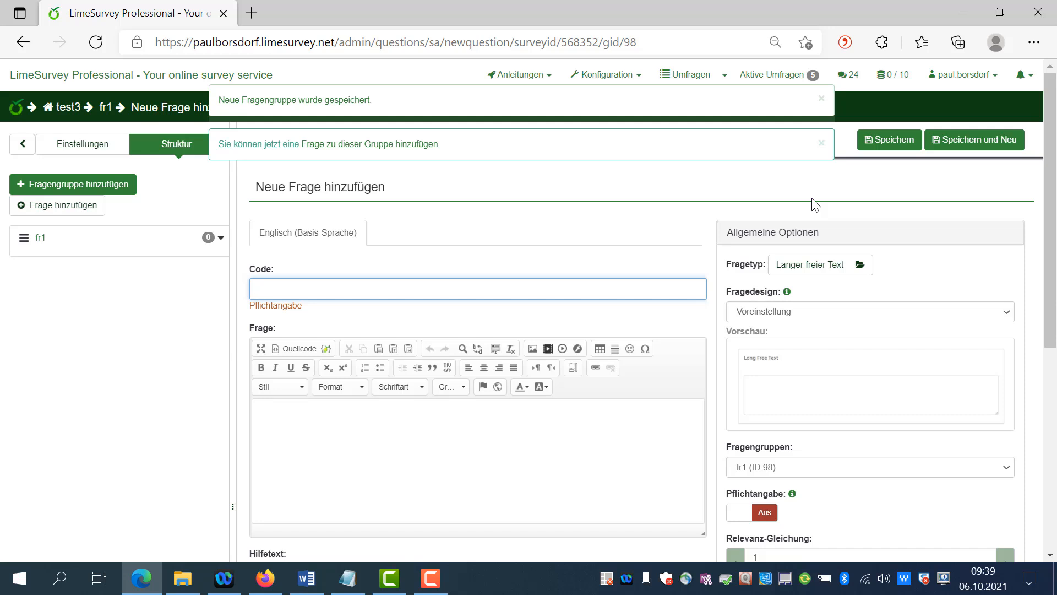
Set the new question's type to Gleichung from the Maskenfragen category.
{"action": "left_click", "coordinate": [861, 267]}
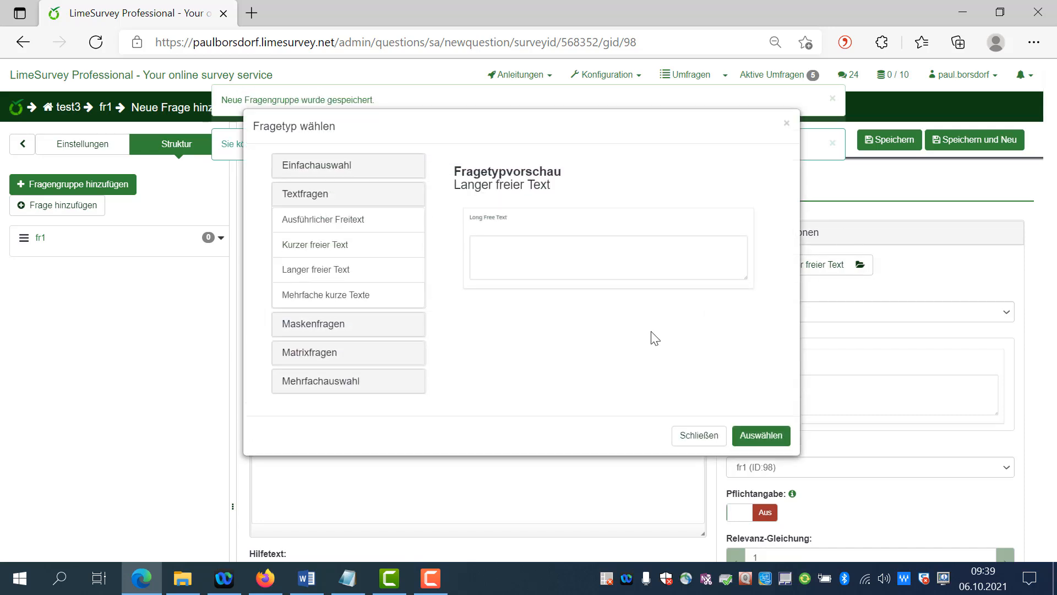
{"action": "left_click", "coordinate": [330, 324]}
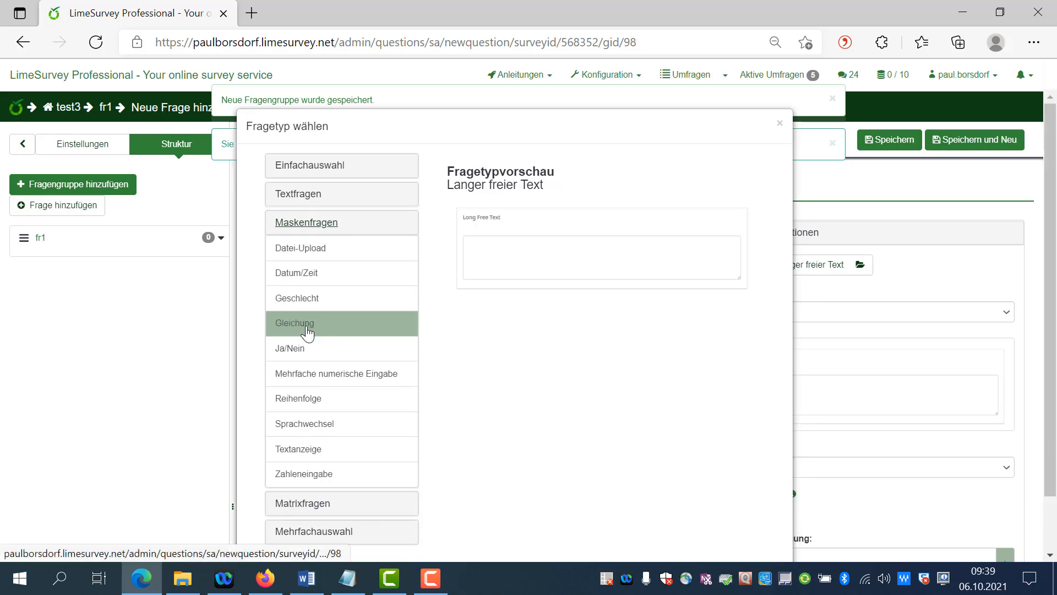
{"action": "left_click", "coordinate": [307, 329]}
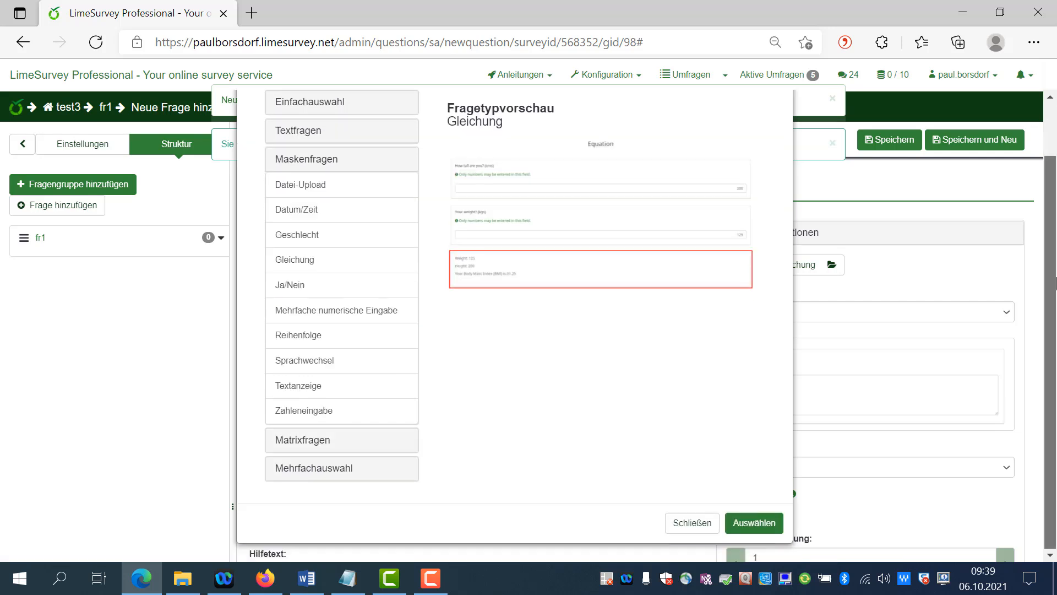
{"action": "left_click", "coordinate": [742, 526]}
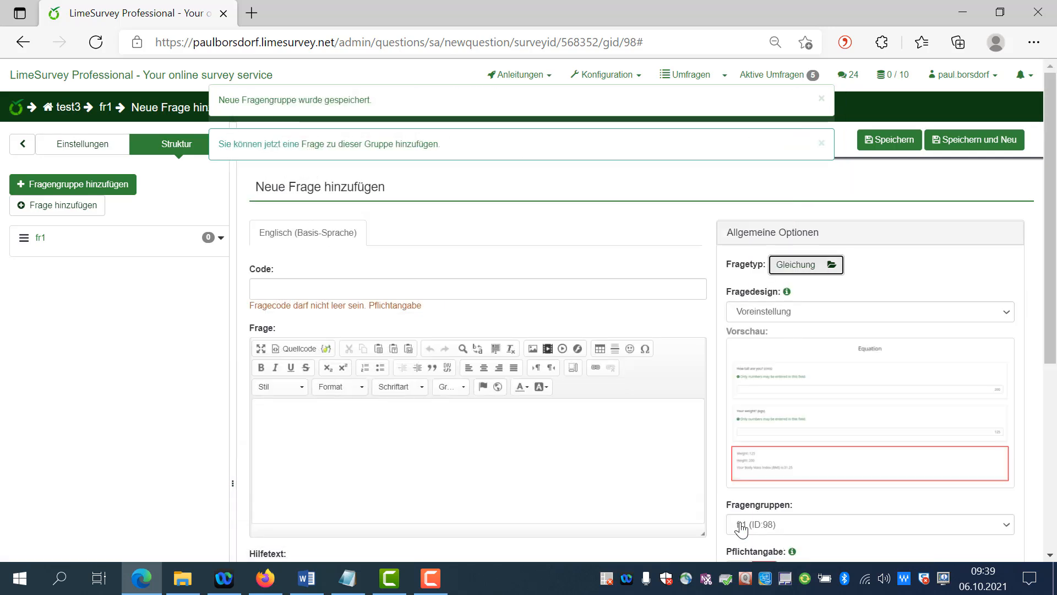
Give the question the code "gleichung" and enter {rand(1,3)} as its question text.
{"action": "left_click", "coordinate": [358, 292]}
{"action": "type", "text": "gleichung"}
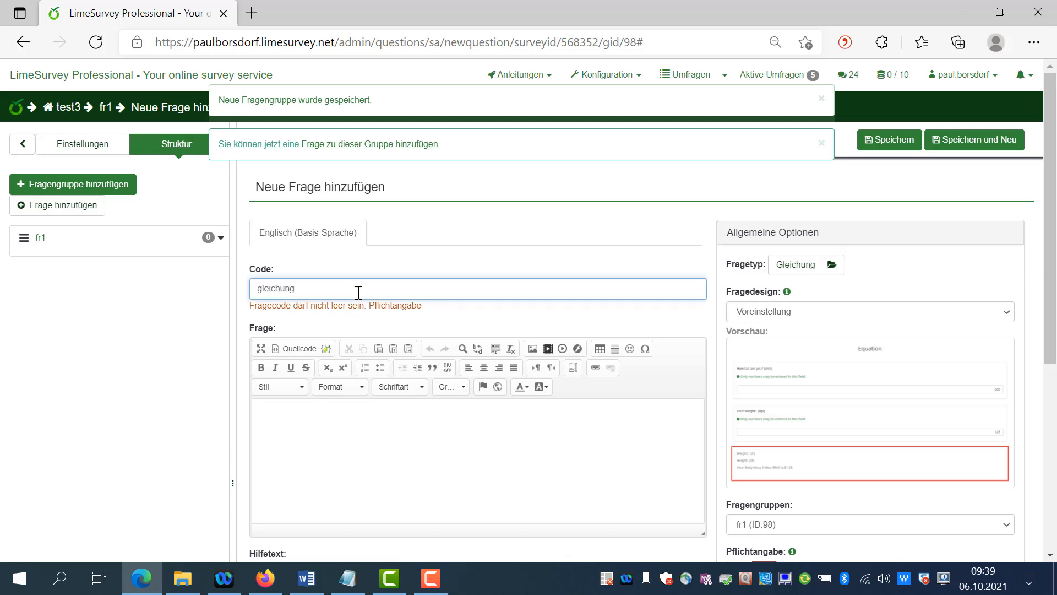
{"action": "left_click", "coordinate": [324, 427]}
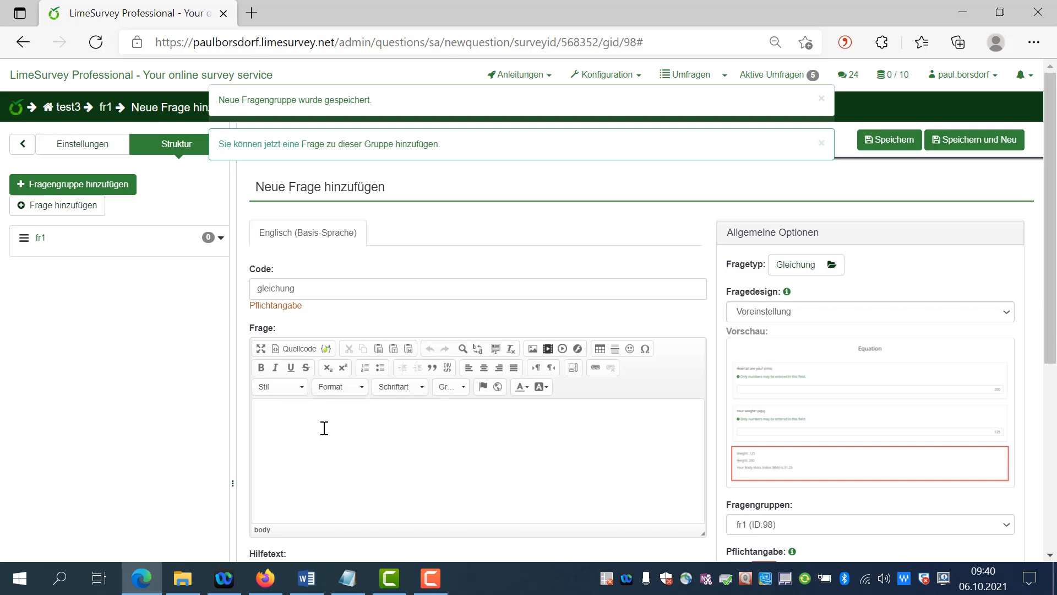
{"action": "type", "text": "{"}
{"action": "type", "text": "rand(1,3)}"}
Extend the random expression to {if(is_empty(gleichung), rand(1,3), gleichung} and save the question.
{"action": "left_click", "coordinate": [267, 420]}
{"action": "type", "text": "if(is_empty(gleichung)"}
{"action": "type", "text": ","}
{"action": "left_click", "coordinate": [384, 418]}
{"action": "type", "text": ","}
{"action": "type", "text": "gleichung"}
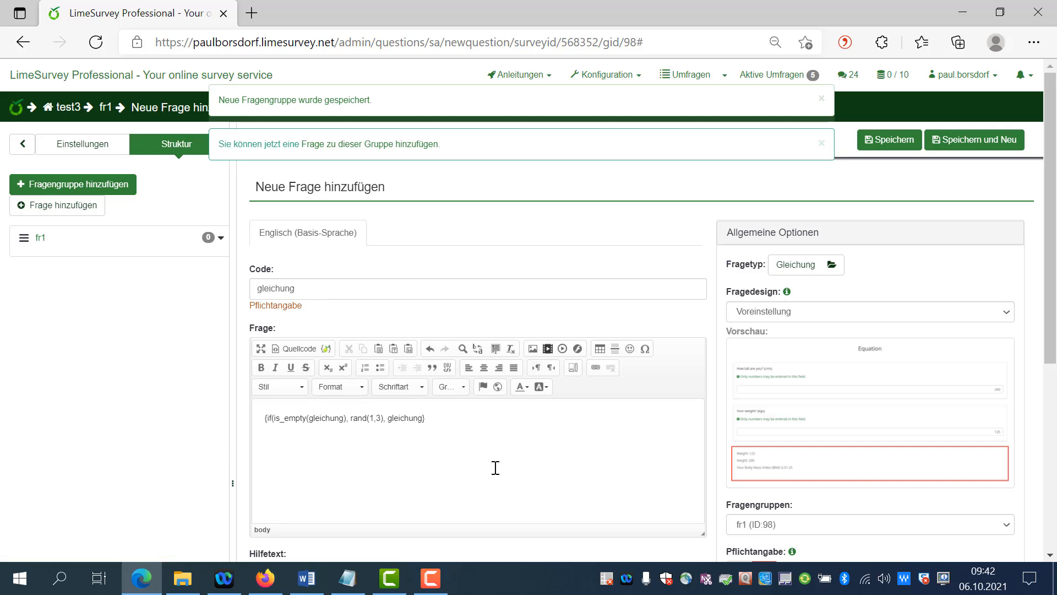
{"action": "key", "text": "ctrl+s"}
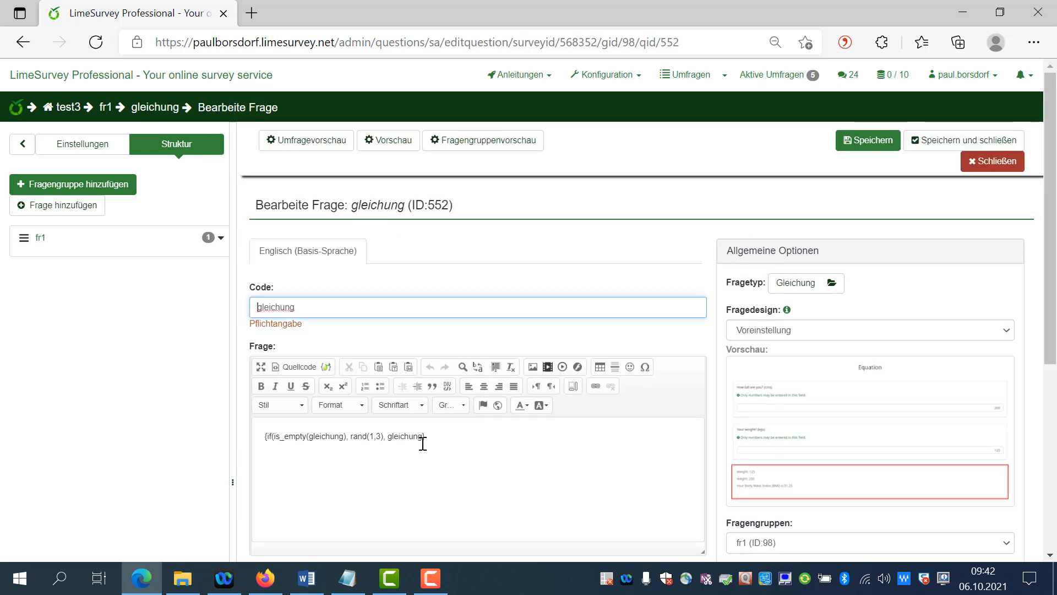
Add the missing closing parenthesis after the last "gleichung" in the equation, then save and close the question.
{"action": "left_click", "coordinate": [423, 436]}
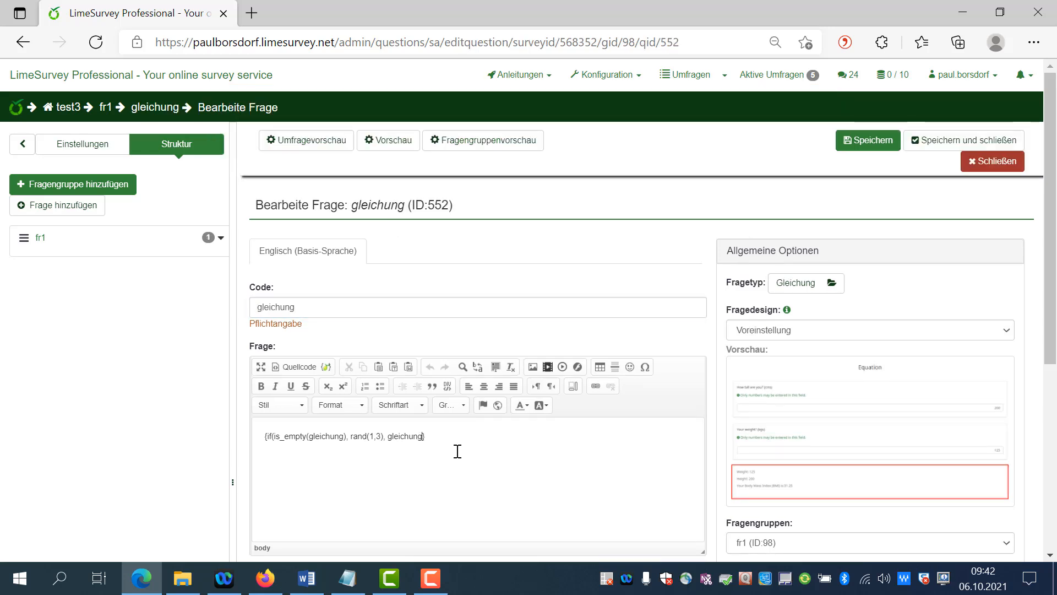
{"action": "type", "text": ")"}
{"action": "key", "text": "ctrl+s"}
{"action": "left_click", "coordinate": [944, 142]}
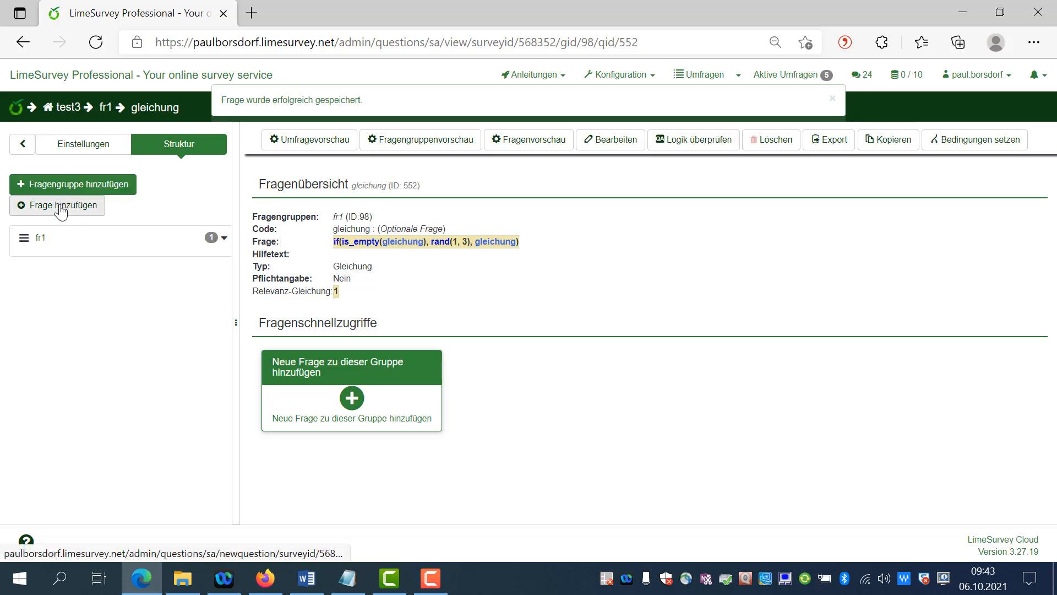
Add a question to group fr1 with the code "f1" and the text "frage 1".
{"action": "left_click", "coordinate": [224, 238]}
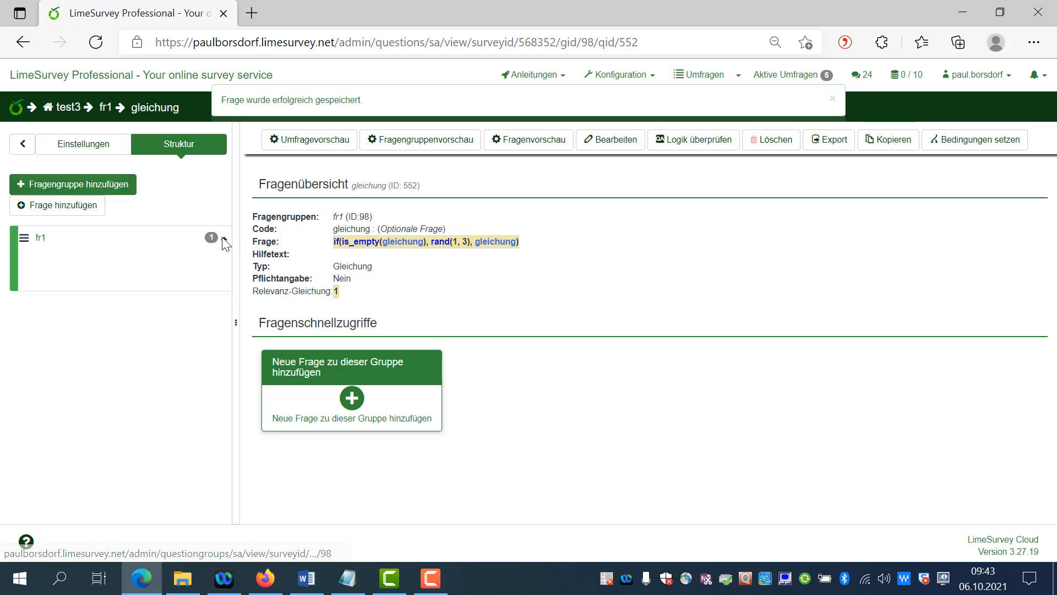
{"action": "left_click", "coordinate": [68, 209]}
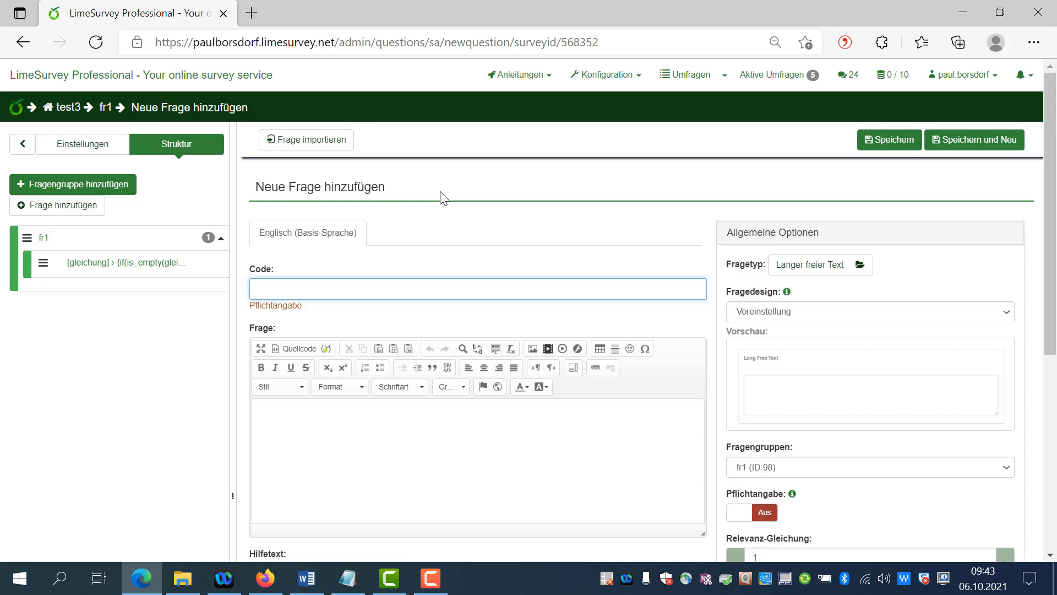
{"action": "type", "text": "f1"}
{"action": "left_click", "coordinate": [287, 424]}
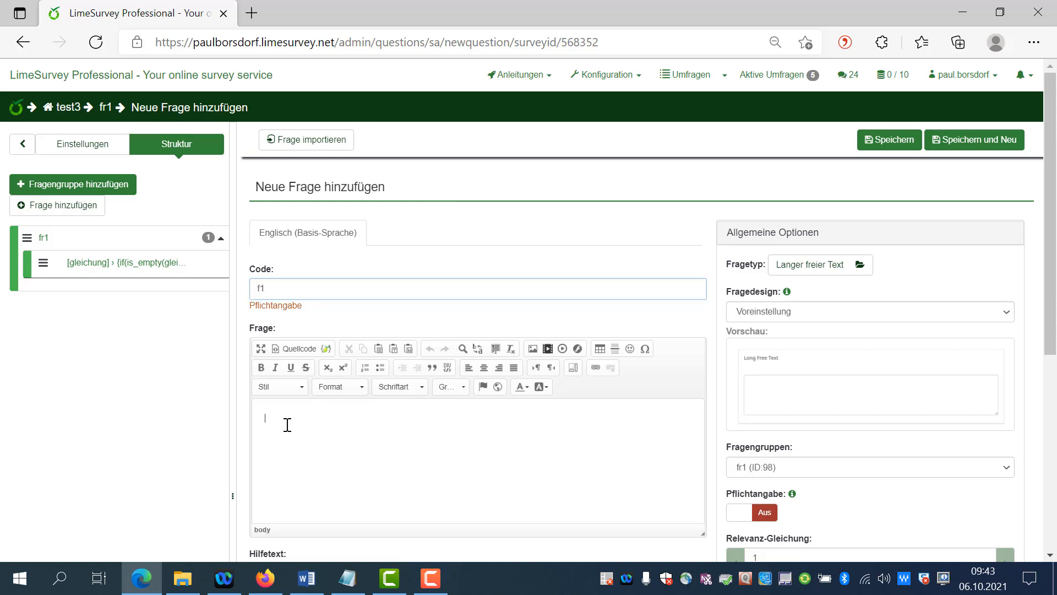
{"action": "type", "text": "frage 1"}
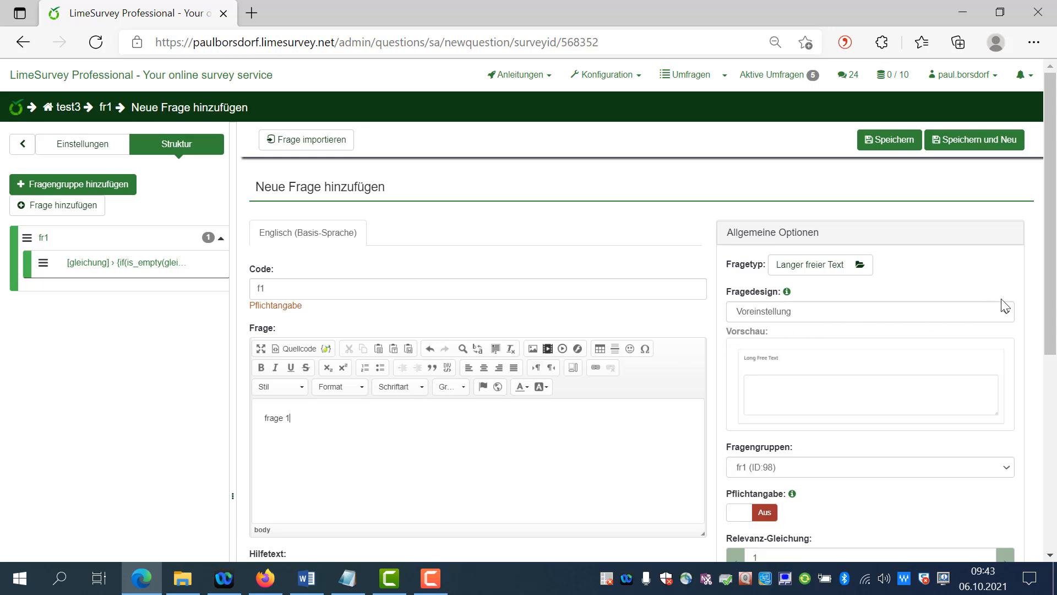
Set the relevance equation of question f1 to gleichung==1, save it and start another new question.
{"action": "left_click_drag", "start_coordinate": [1054, 258], "coordinate": [1055, 321]}
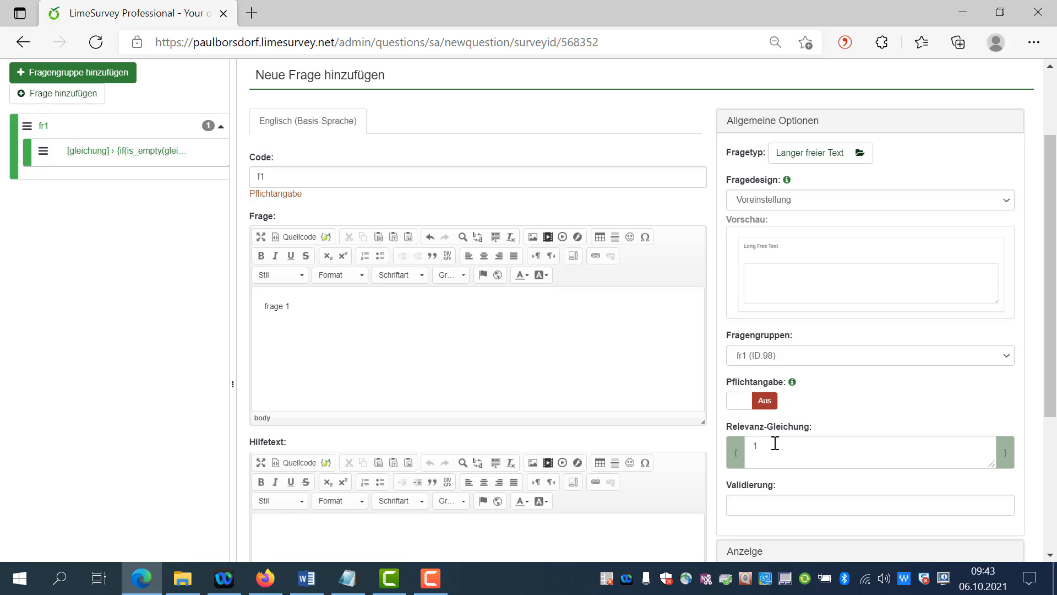
{"action": "left_click", "coordinate": [776, 443]}
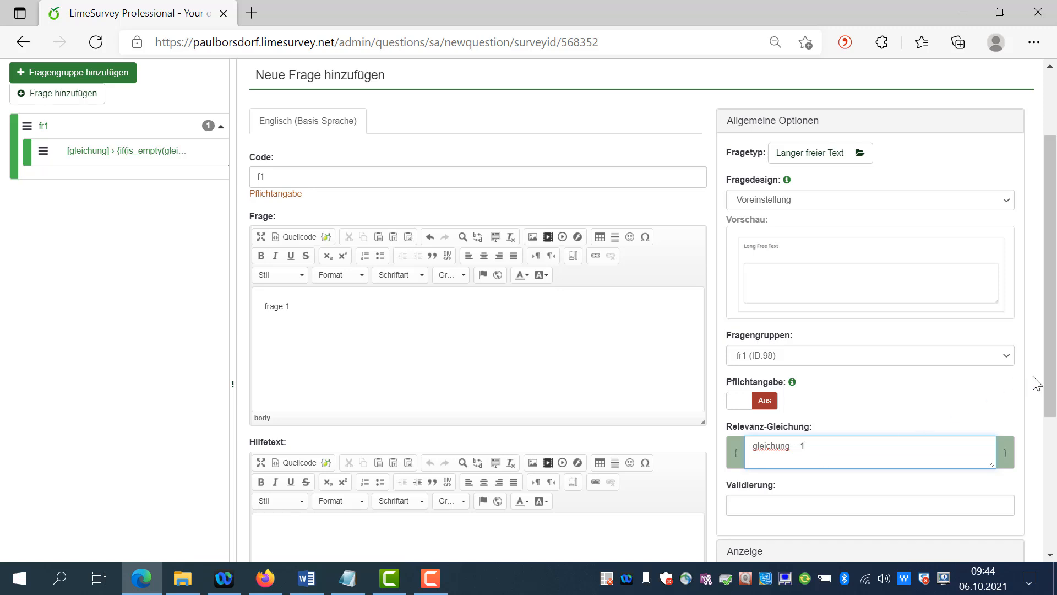
{"action": "scroll", "coordinate": [1055, 299], "scroll_direction": "up", "scroll_amount": 2}
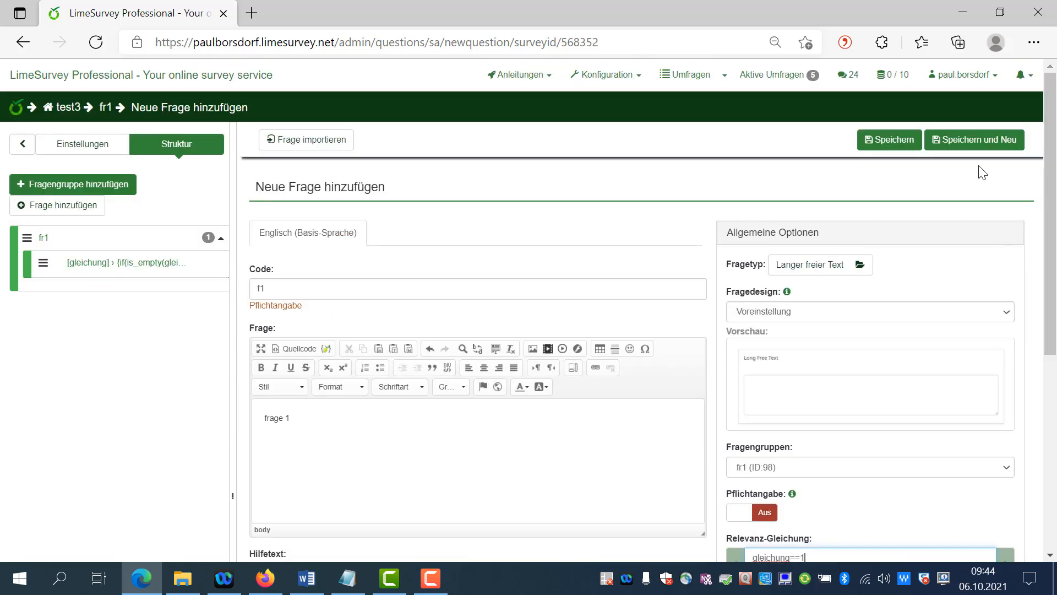
{"action": "left_click", "coordinate": [959, 145]}
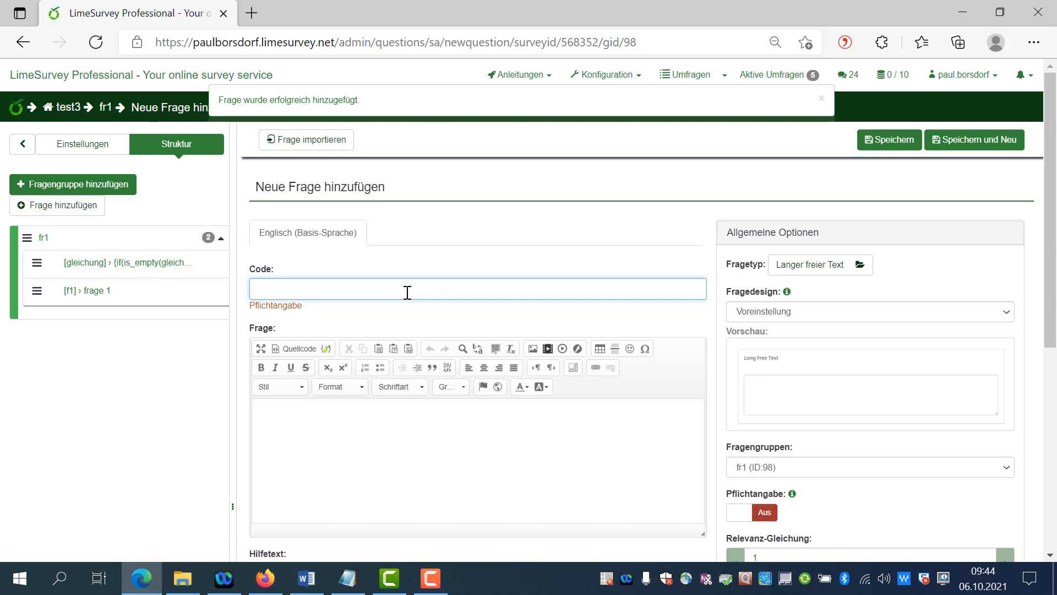
Give the new question the code "f2" and the text "frage 2".
{"action": "left_click", "coordinate": [366, 420]}
{"action": "type", "text": "frage "}
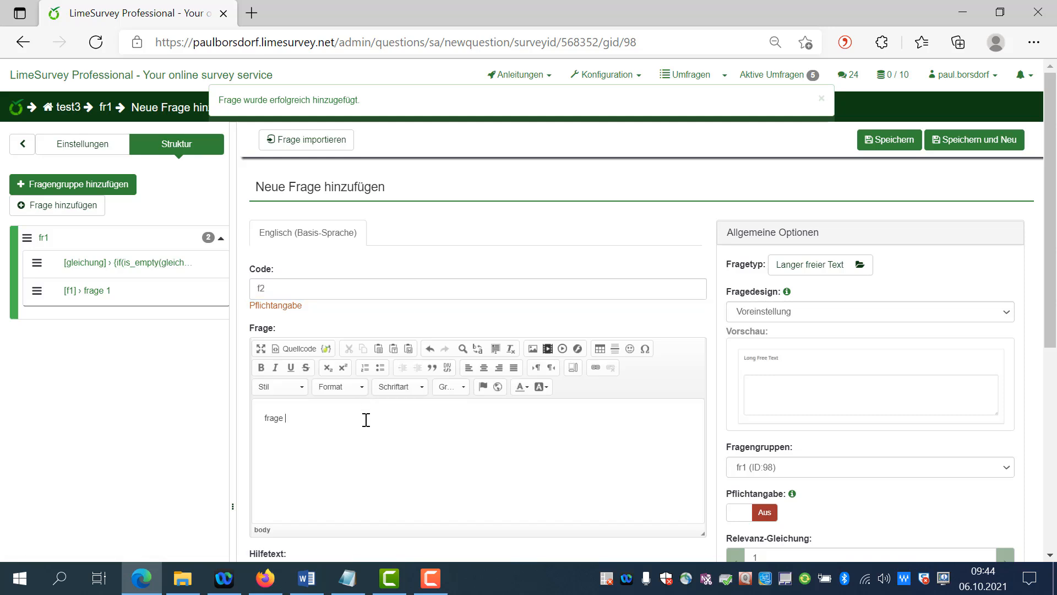
{"action": "type", "text": "2"}
Set the relevance equation of question f2 to gleichung == 2, save it and start another new question.
{"action": "left_click_drag", "start_coordinate": [1052, 277], "coordinate": [1054, 380]}
{"action": "left_click_drag", "start_coordinate": [760, 397], "coordinate": [739, 392]}
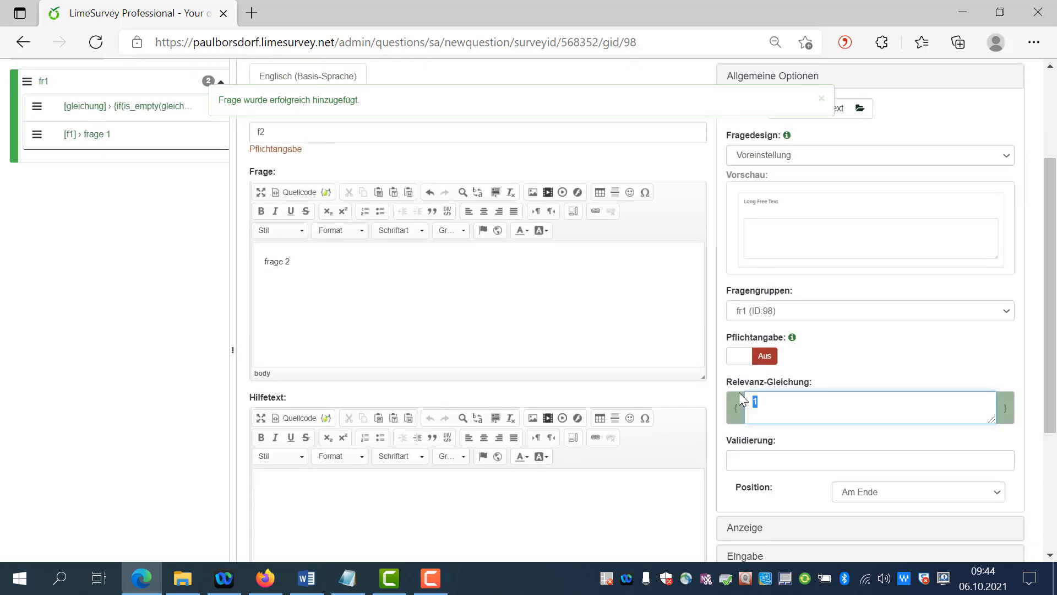
{"action": "type", "text": "gleichung == 1"}
{"action": "key", "text": "BackSpace"}
{"action": "type", "text": "2"}
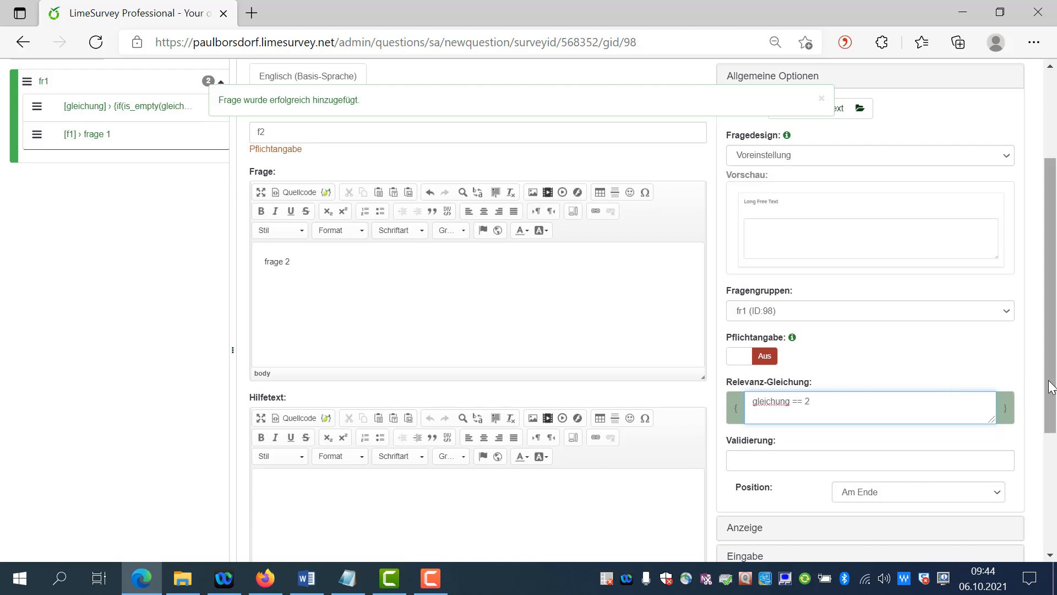
{"action": "left_click_drag", "start_coordinate": [1049, 386], "coordinate": [976, 160]}
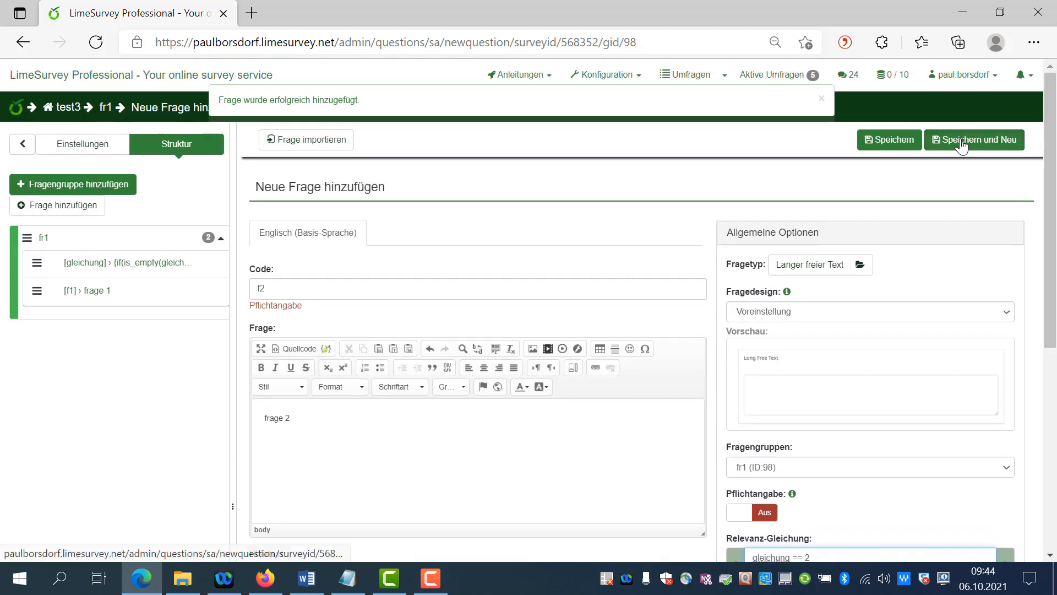
{"action": "left_click", "coordinate": [964, 139]}
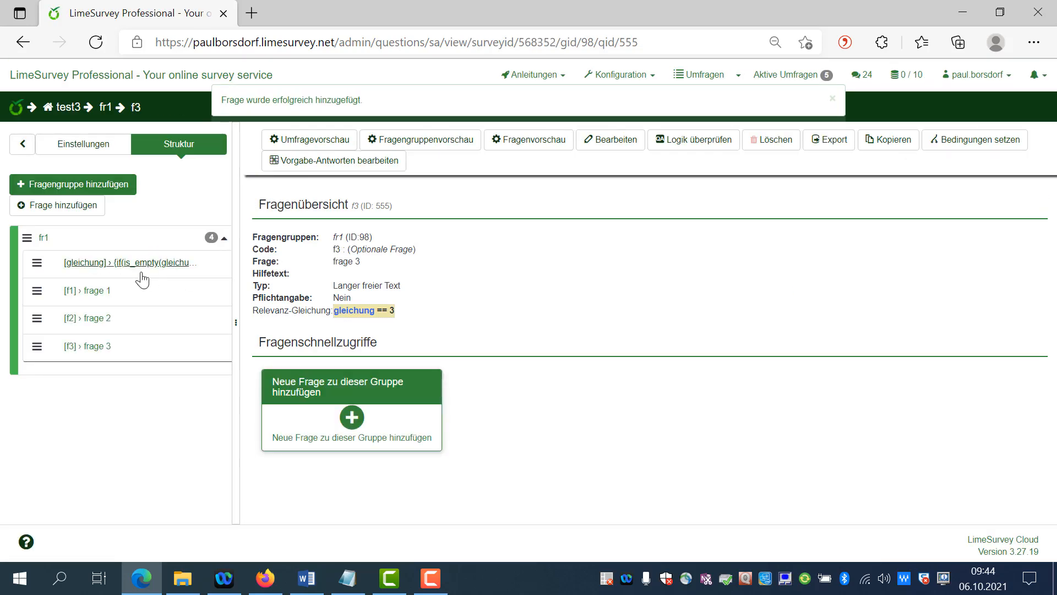
Save the new question f3 with the text "frage 3" and the relevance equation gleichung == 3.
{"action": "left_click", "coordinate": [885, 137]}
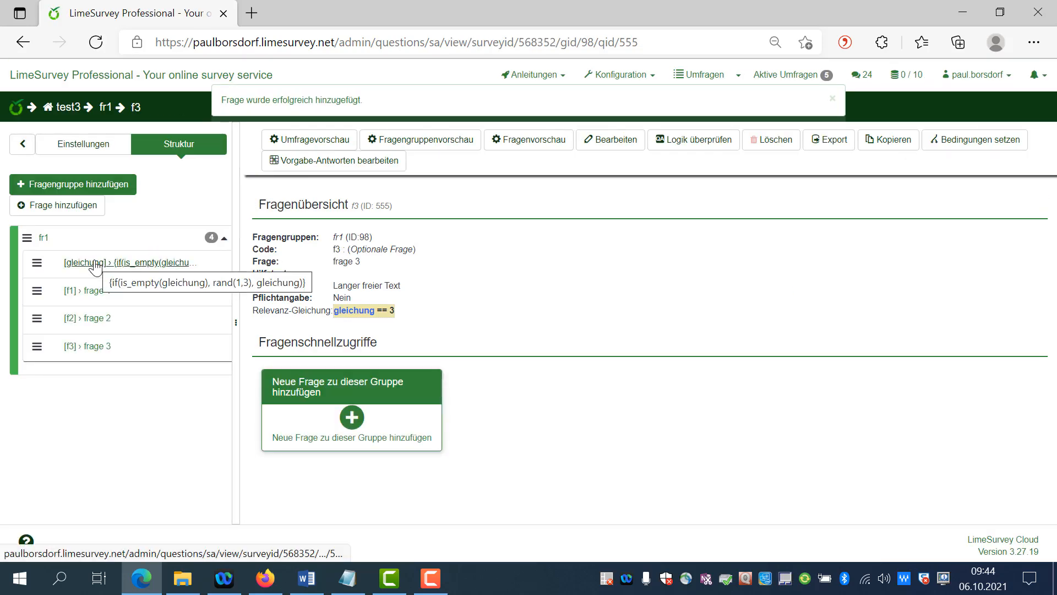
Set the equation question gleichung to always be hidden (Diese Frage immer verstecken: An), then save and close it.
{"action": "left_click", "coordinate": [93, 266]}
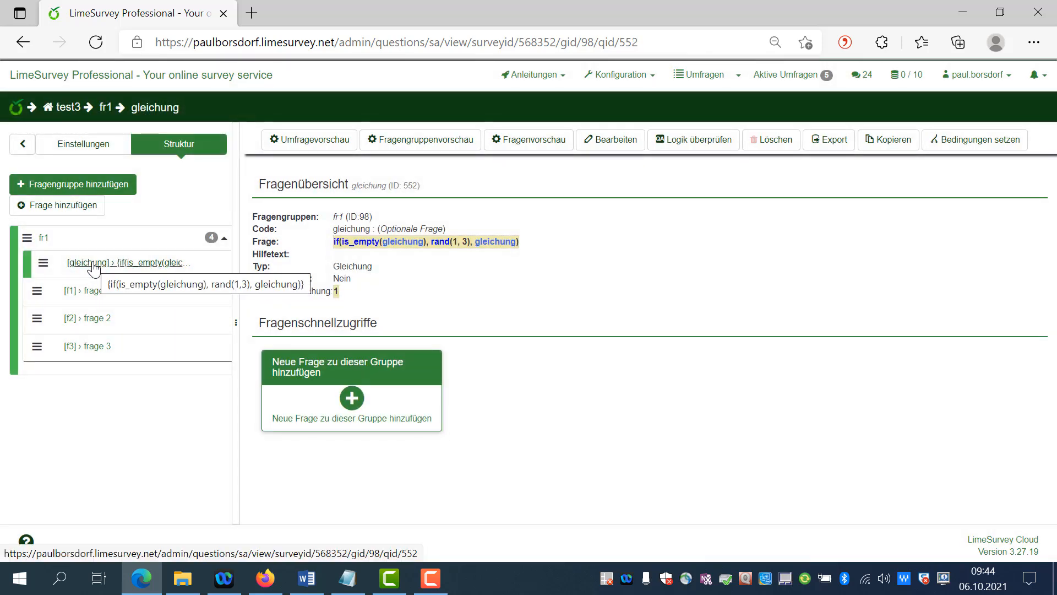
{"action": "left_click", "coordinate": [610, 147]}
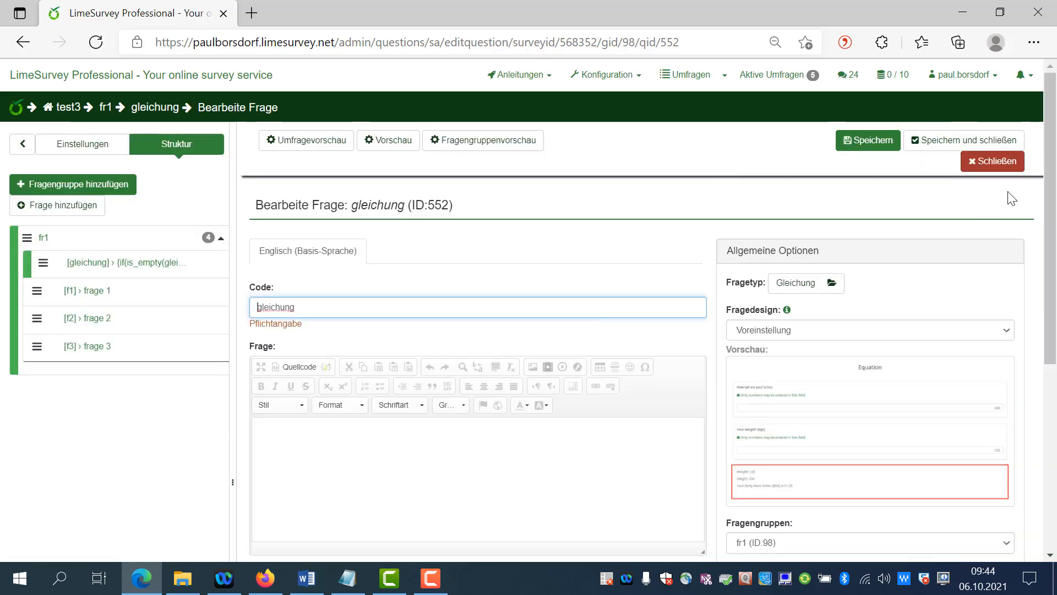
{"action": "left_click_drag", "start_coordinate": [1053, 176], "coordinate": [1056, 336]}
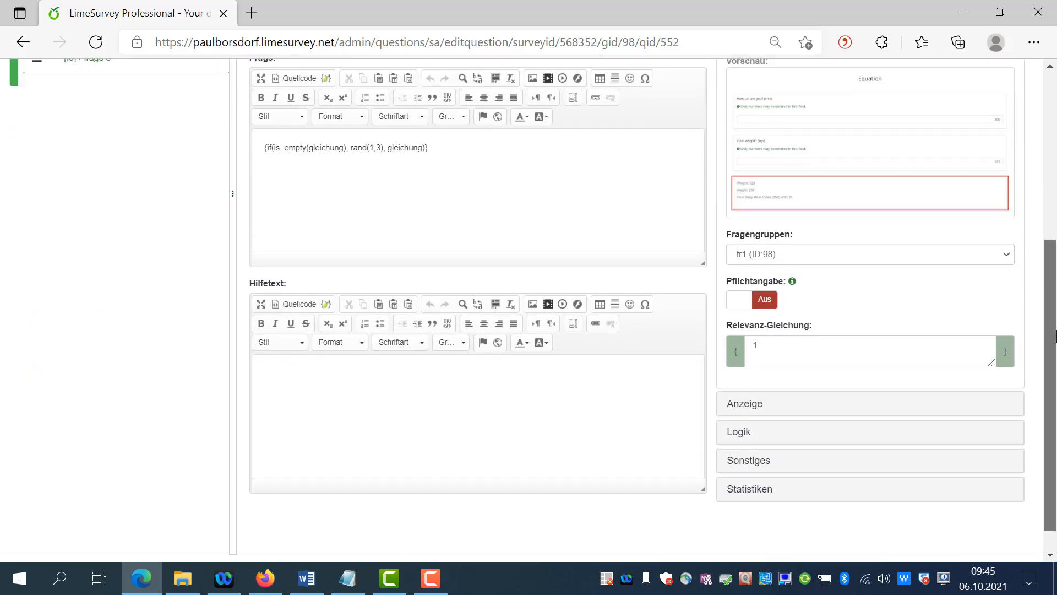
{"action": "left_click", "coordinate": [845, 401]}
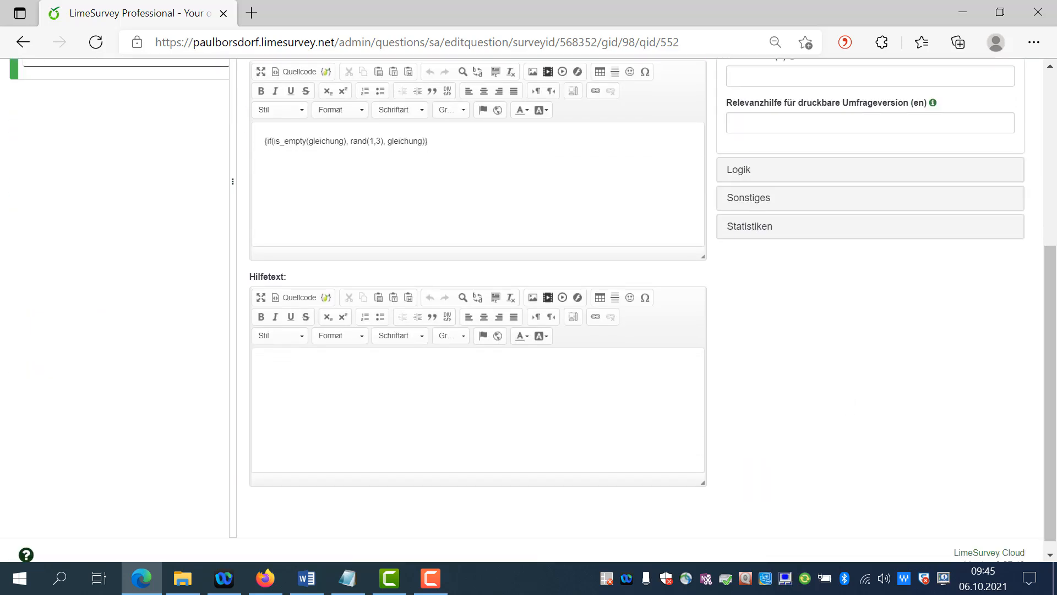
{"action": "left_click_drag", "start_coordinate": [1053, 330], "coordinate": [1053, 209]}
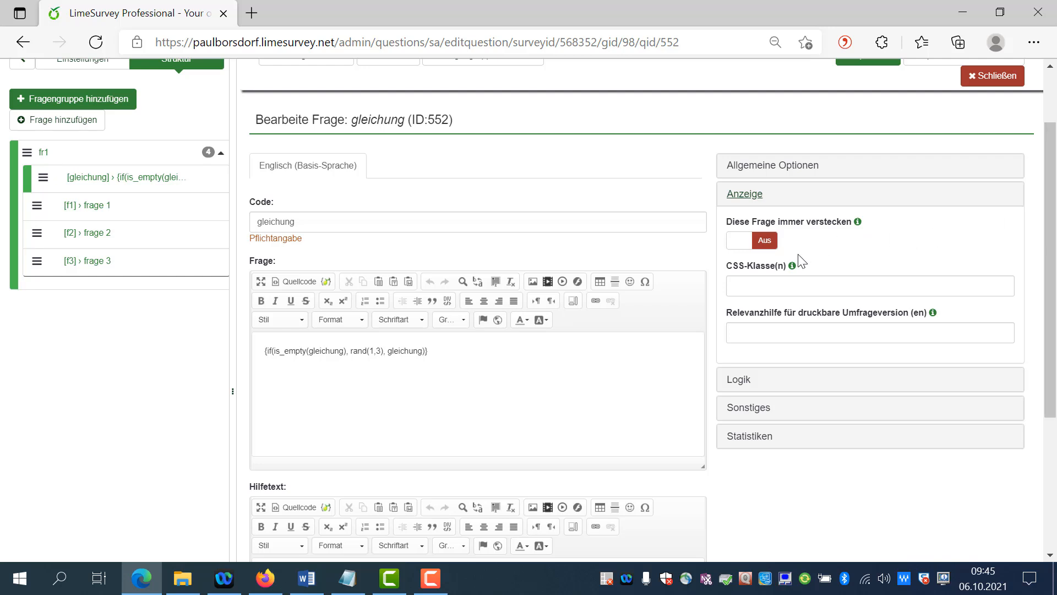
{"action": "left_click", "coordinate": [757, 248]}
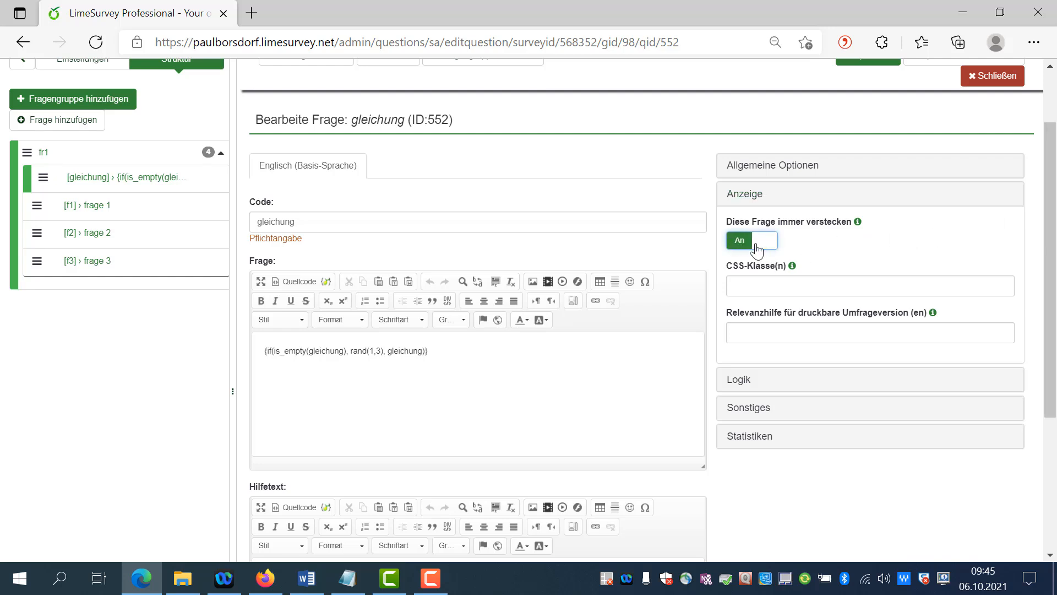
{"action": "left_click_drag", "start_coordinate": [1049, 301], "coordinate": [1049, 266]}
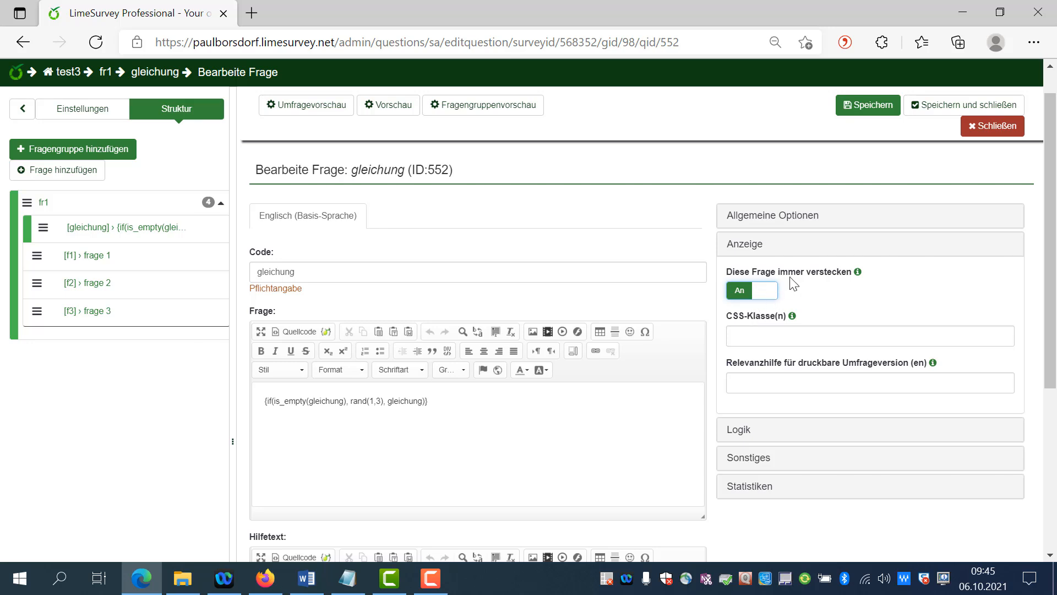
{"action": "left_click", "coordinate": [956, 110]}
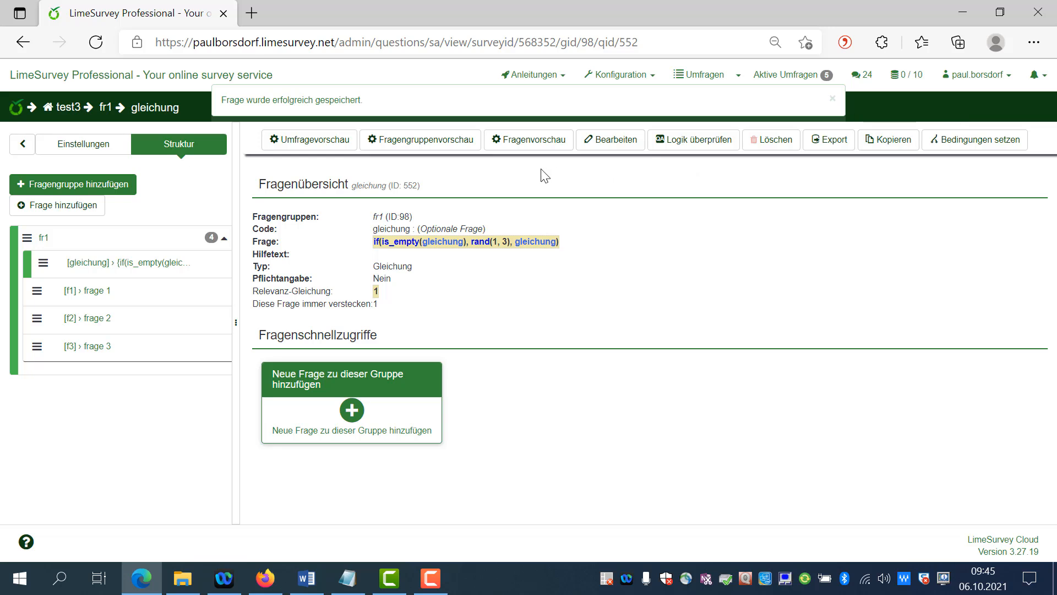
Preview the survey through to group fr1 to check which question is shown, then close the preview.
{"action": "left_click", "coordinate": [315, 146]}
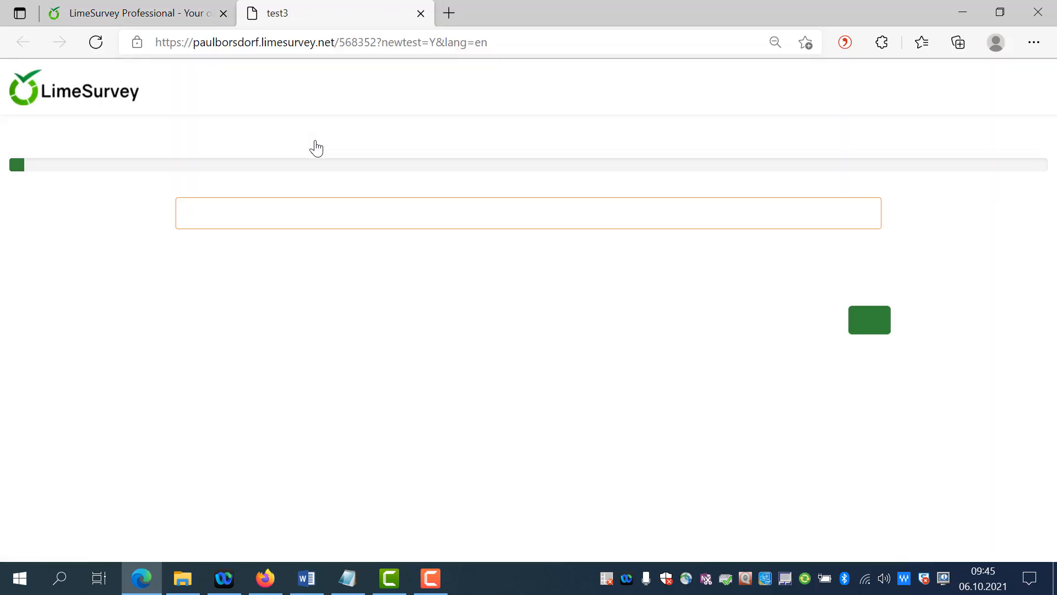
{"action": "left_click", "coordinate": [867, 329]}
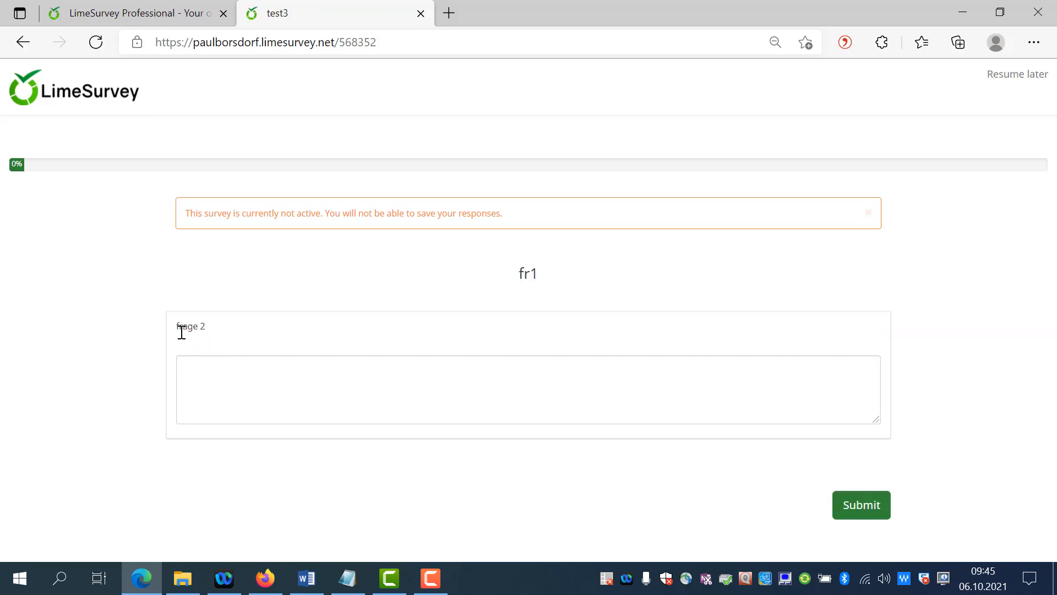
{"action": "left_click", "coordinate": [420, 14]}
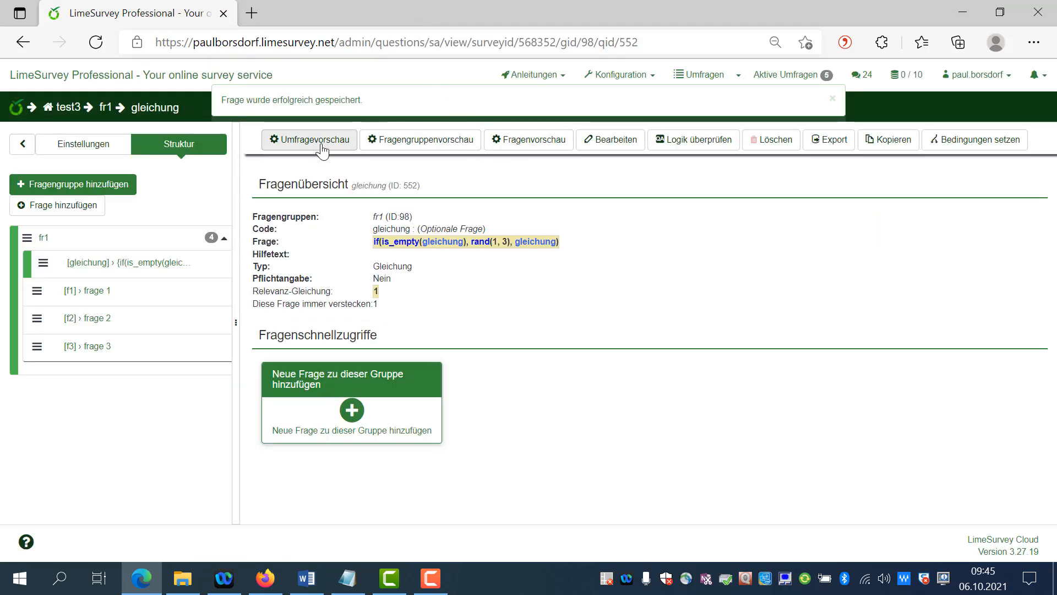